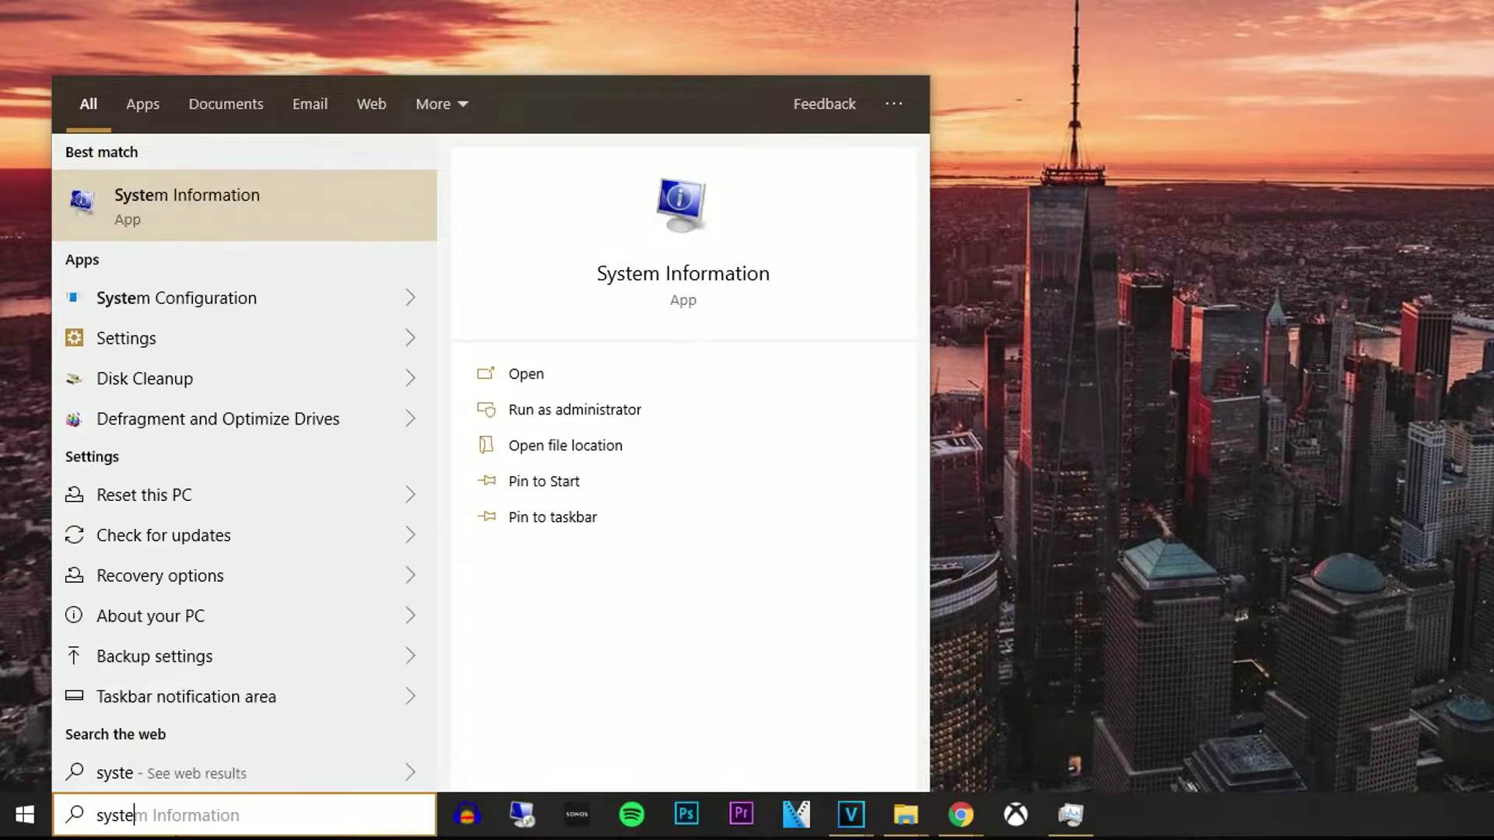
# Step: Find the System Information app through the Windows search and open it
pyautogui.write('m information')
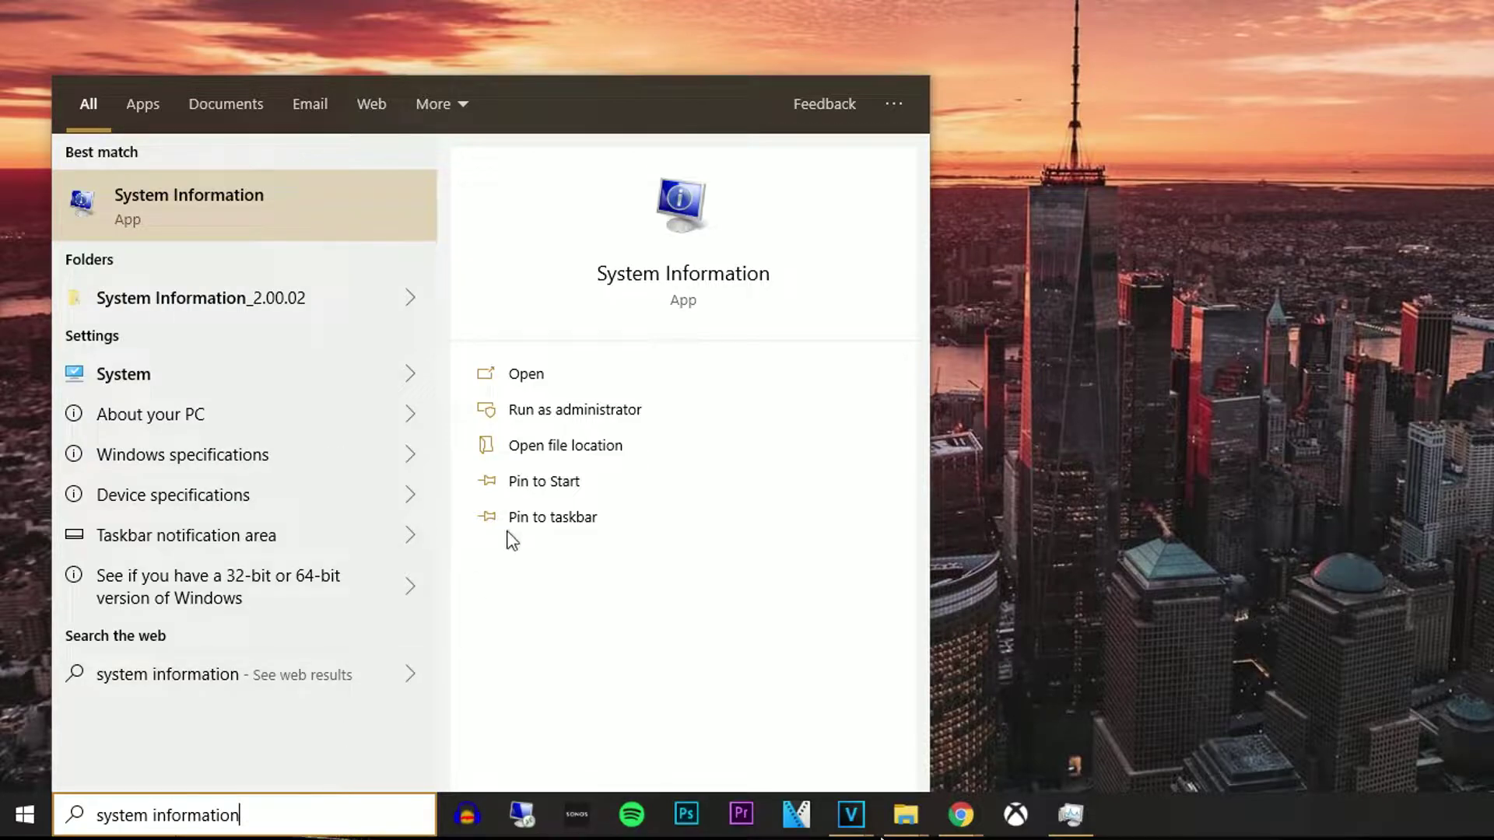
pyautogui.click(283, 213)
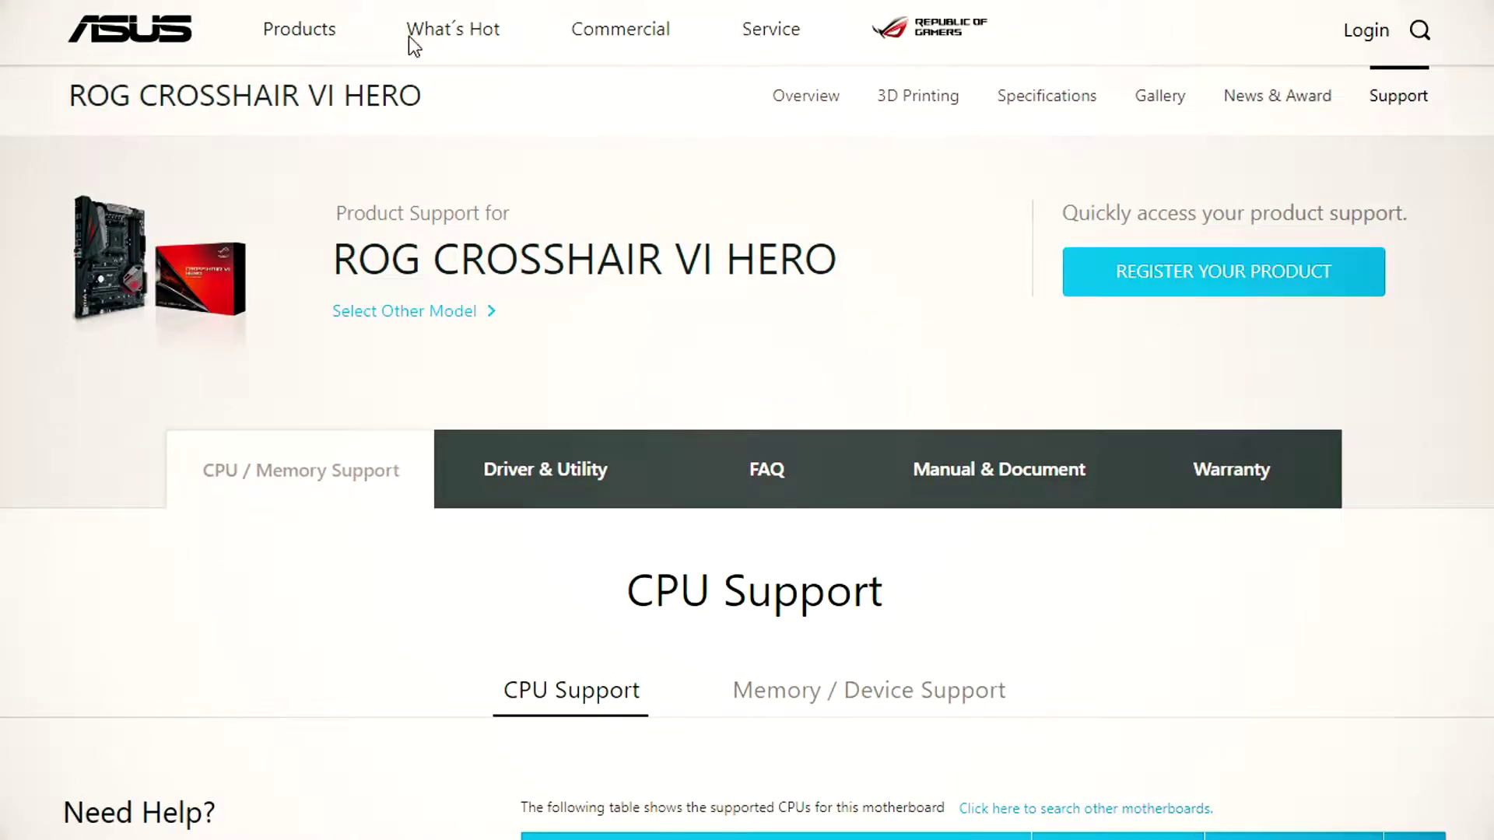
# Step: Download BIOS version 7201 for the ROG CROSSHAIR VI HERO from its driver page with Windows 10 64-bit selected
pyautogui.click(519, 449)
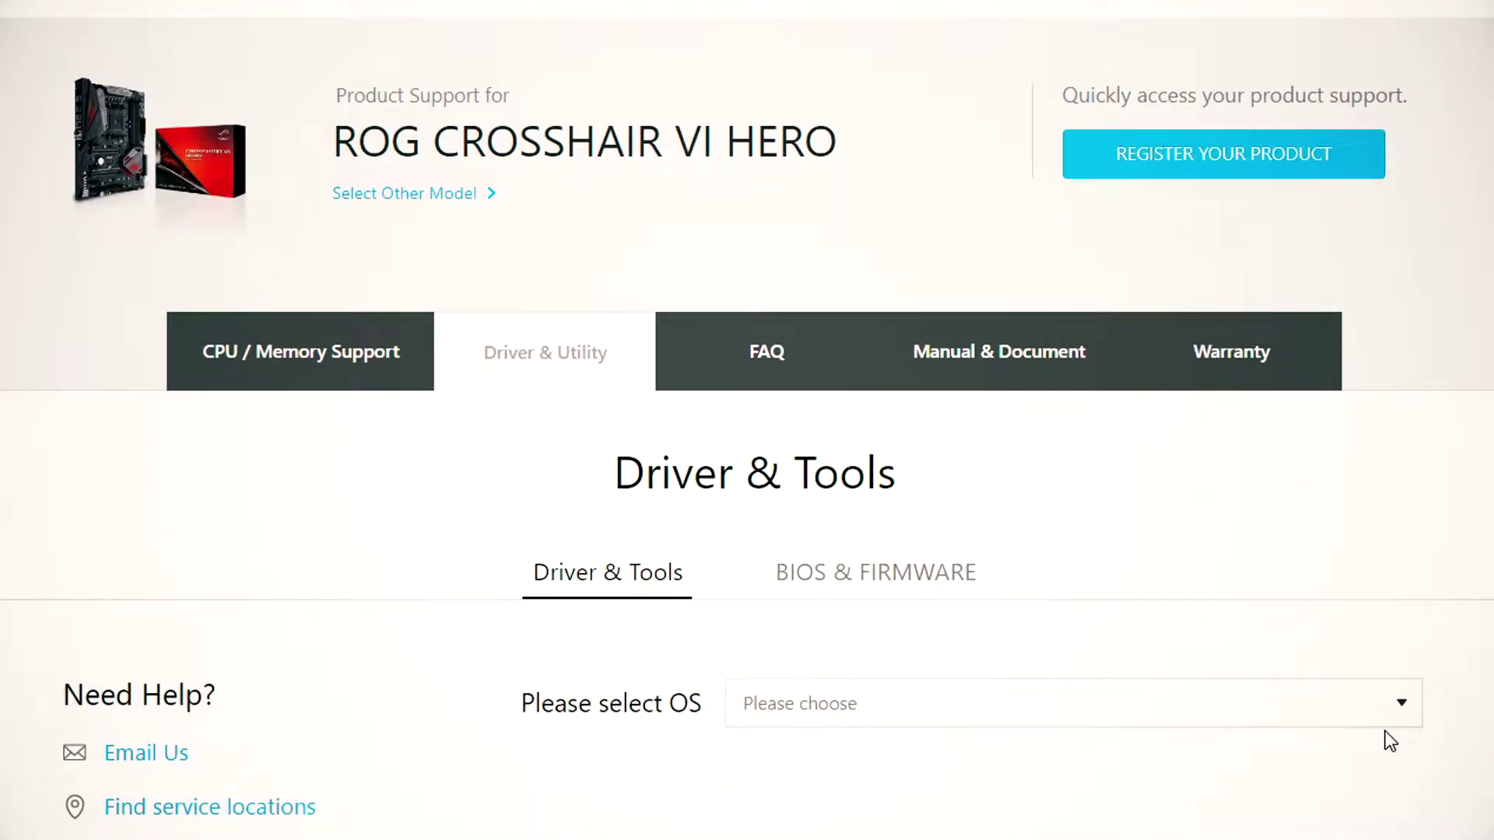
pyautogui.click(1391, 712)
pyautogui.click(1039, 472)
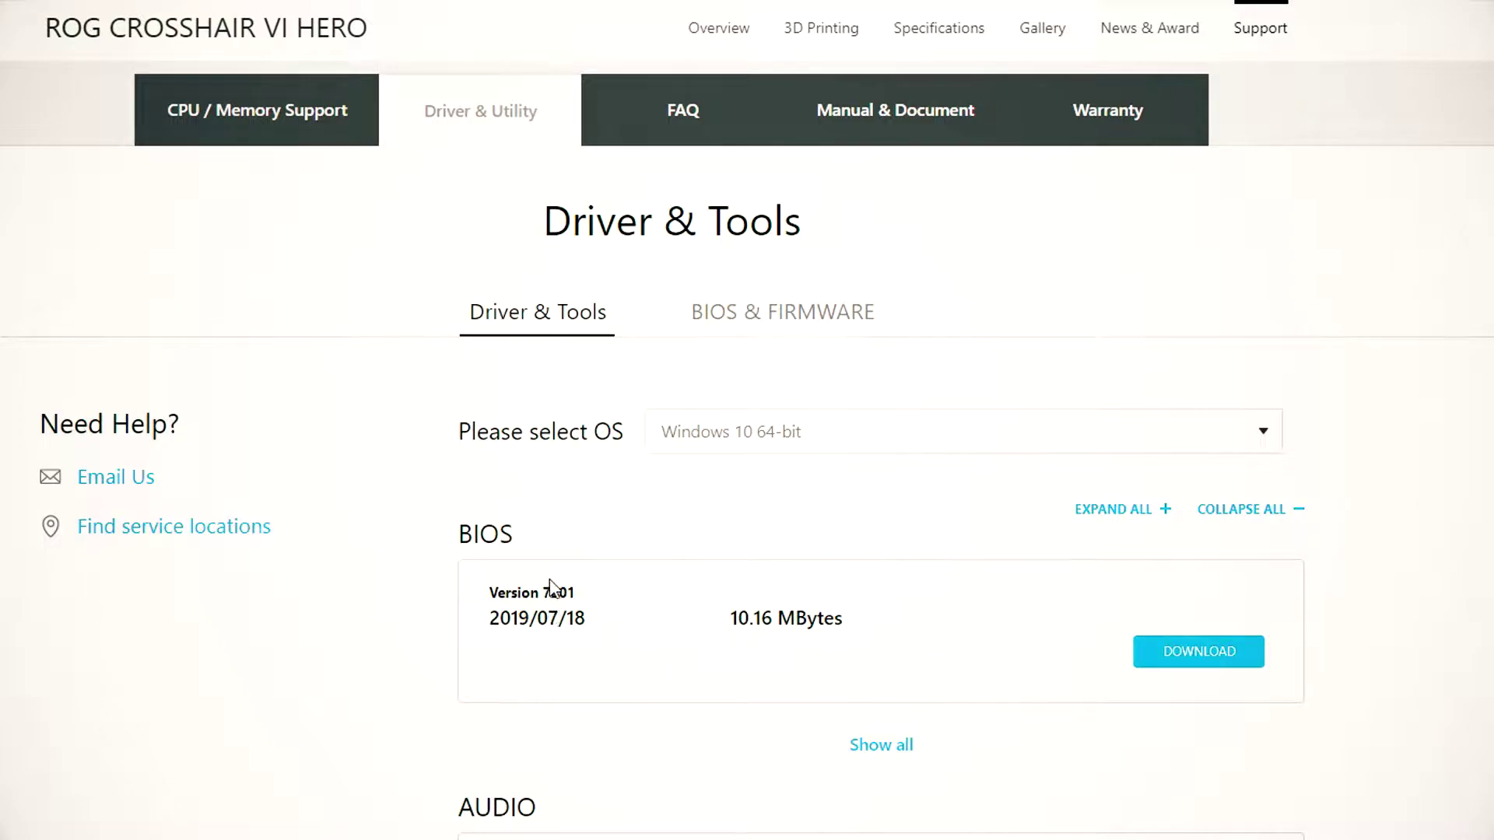
pyautogui.click(1194, 661)
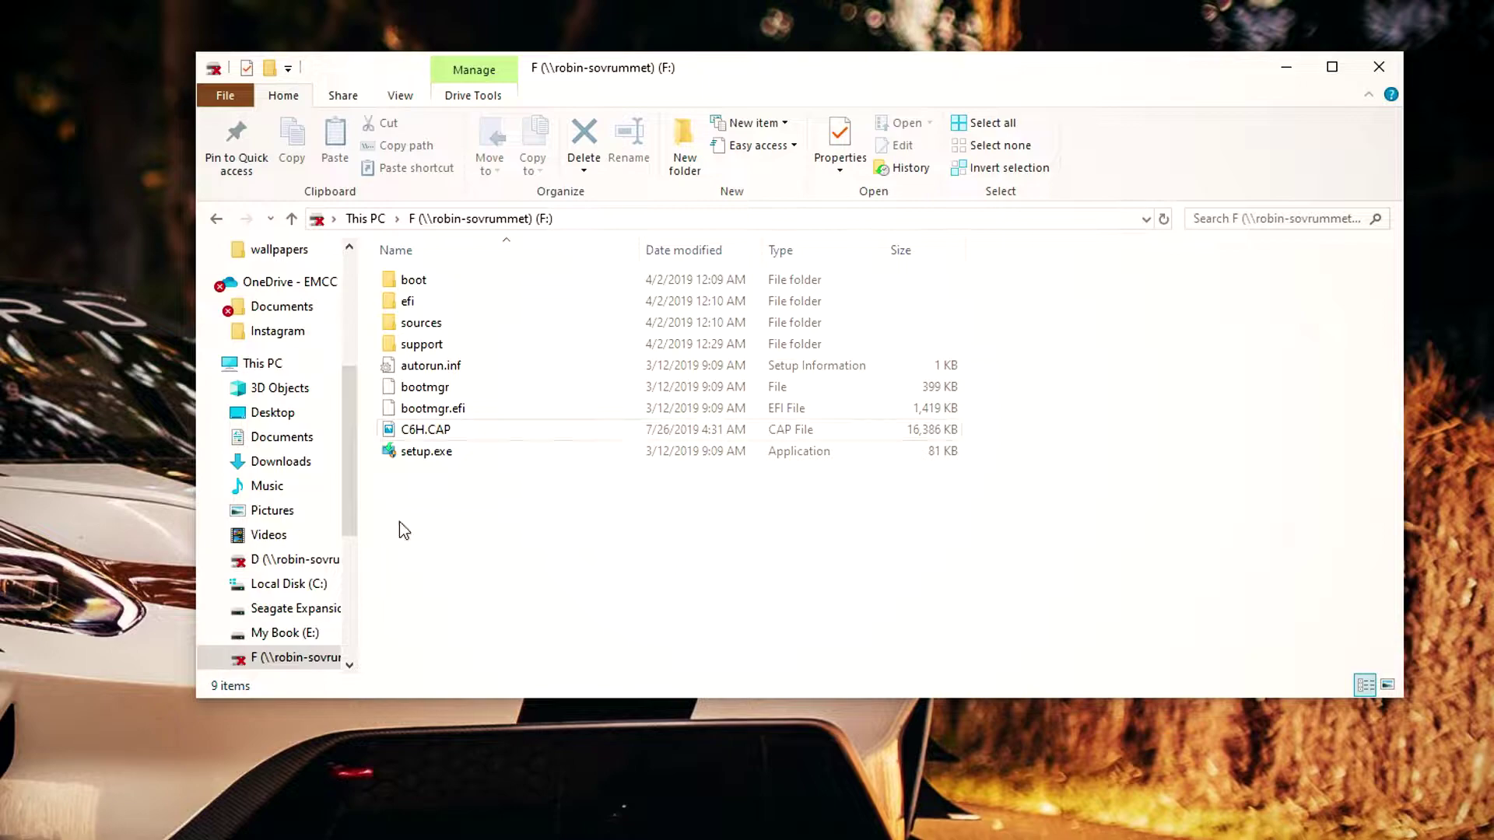
# Step: Create a folder named BIOS in the root of the F: drive and open it
pyautogui.moveTo(516, 603); pyautogui.dragTo(799, 335)
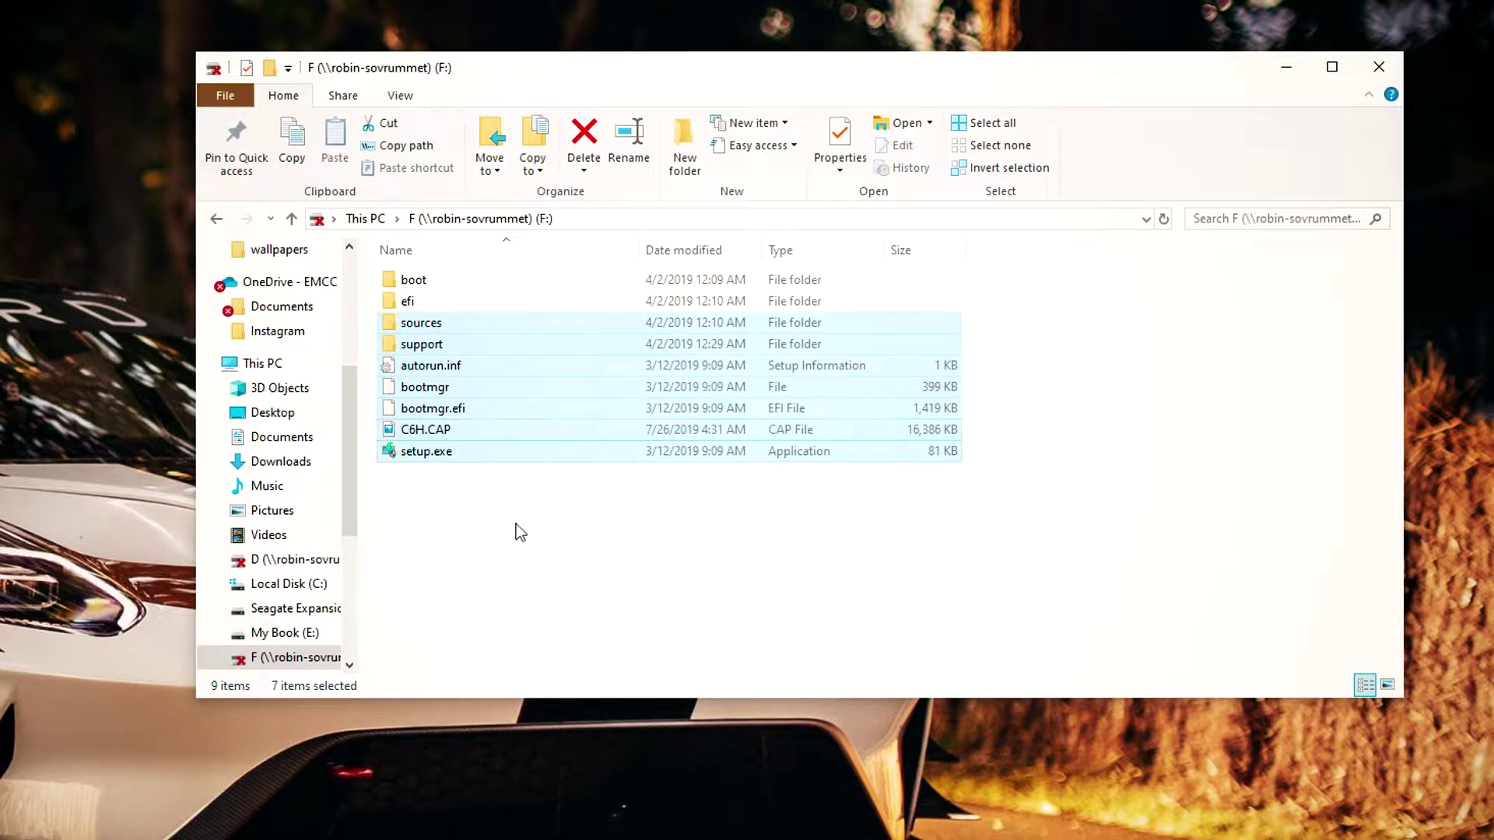
pyautogui.rightClick(520, 554)
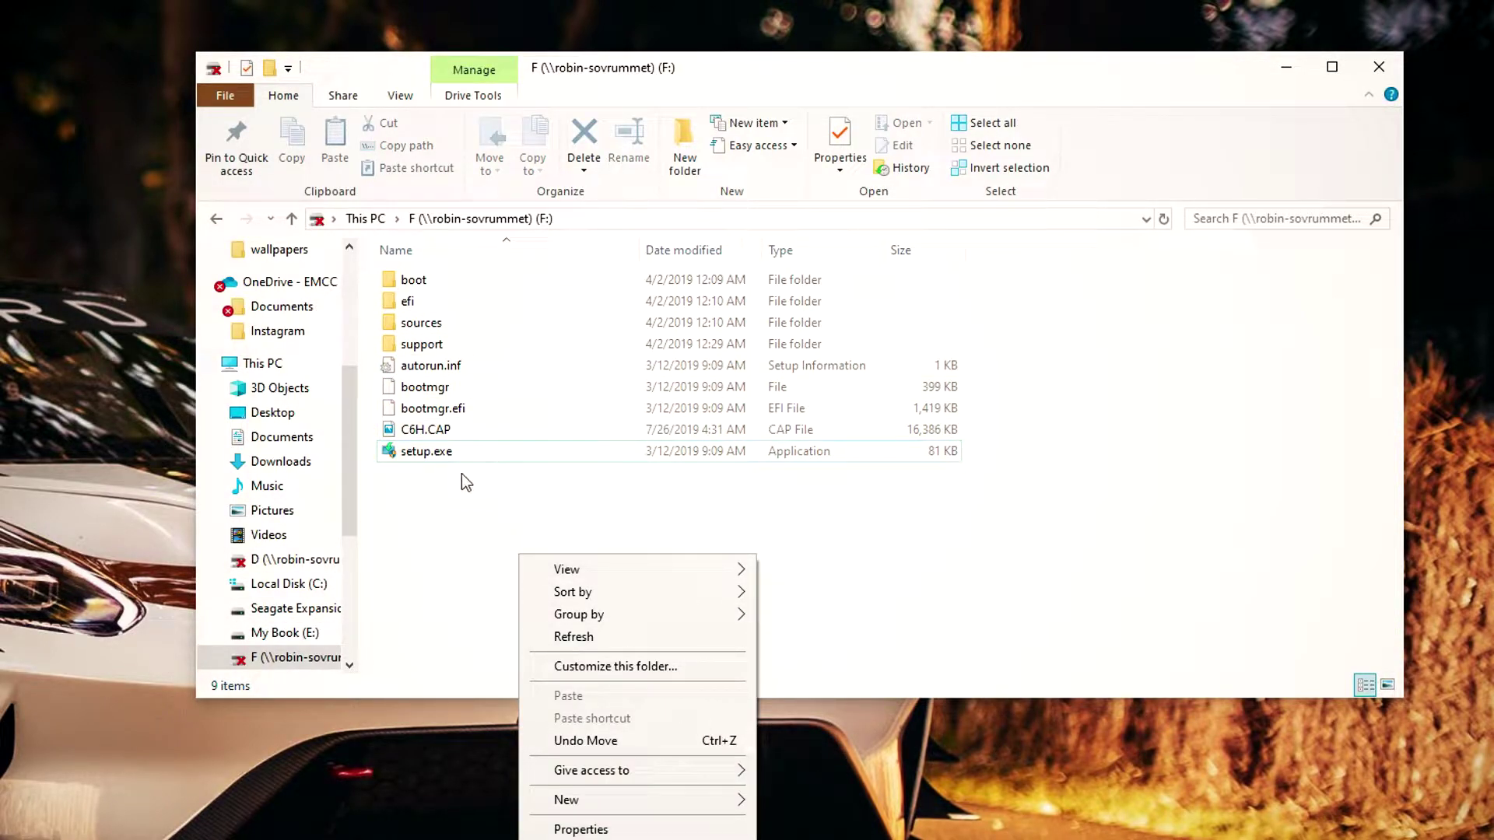
pyautogui.moveTo(685, 800)
pyautogui.click(846, 805)
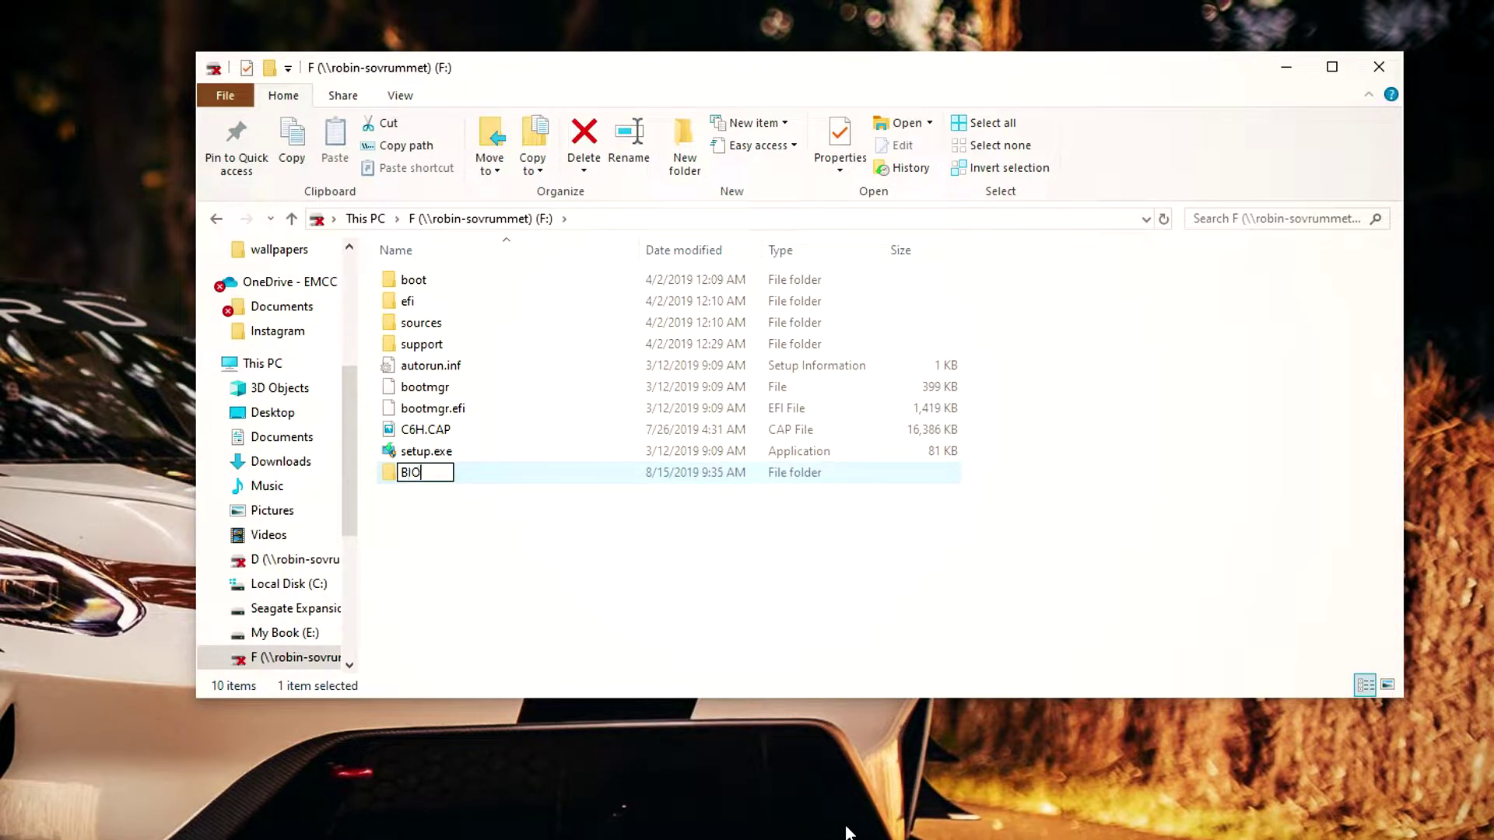
pyautogui.press('Return')
pyautogui.press('Return')
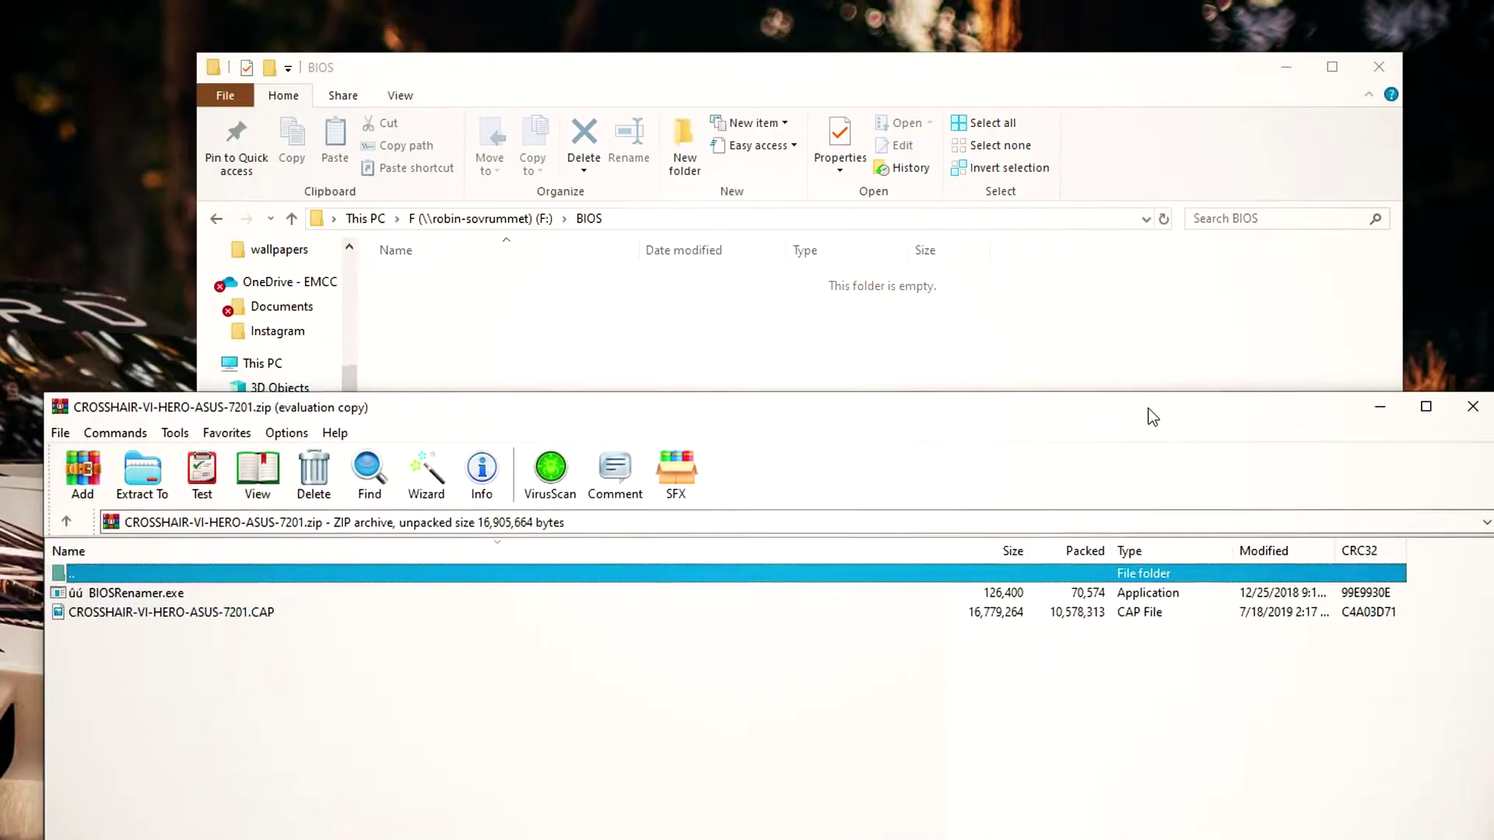
# Step: Extract CROSSHAIR-VI-HERO-ASUS-7201.CAP from the ZIP archive into the BIOS folder and close the folder window
pyautogui.moveTo(1152, 417); pyautogui.dragTo(1179, 420)
pyautogui.moveTo(216, 622); pyautogui.dragTo(589, 325)
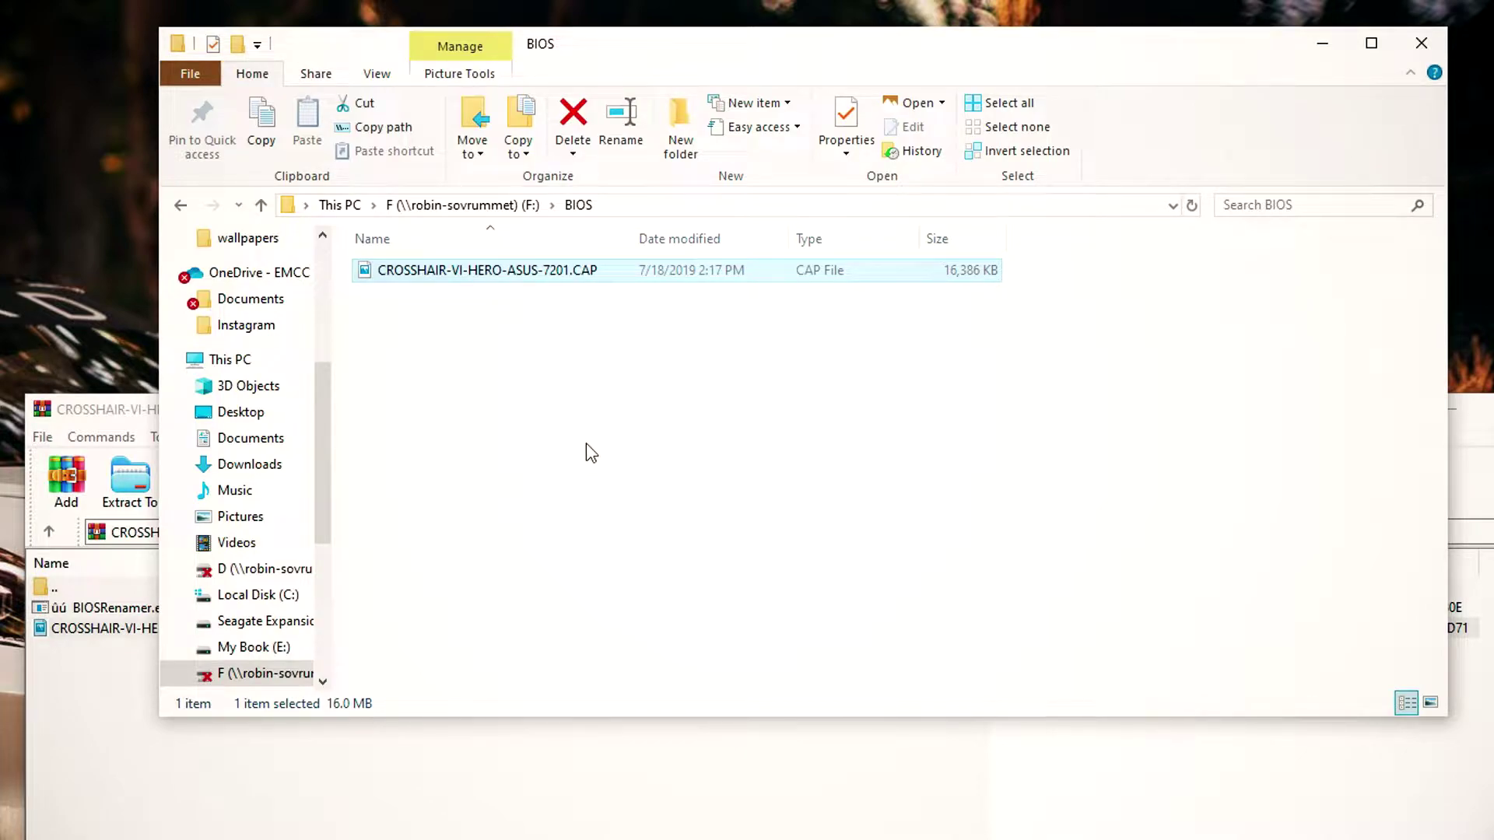
pyautogui.click(689, 371)
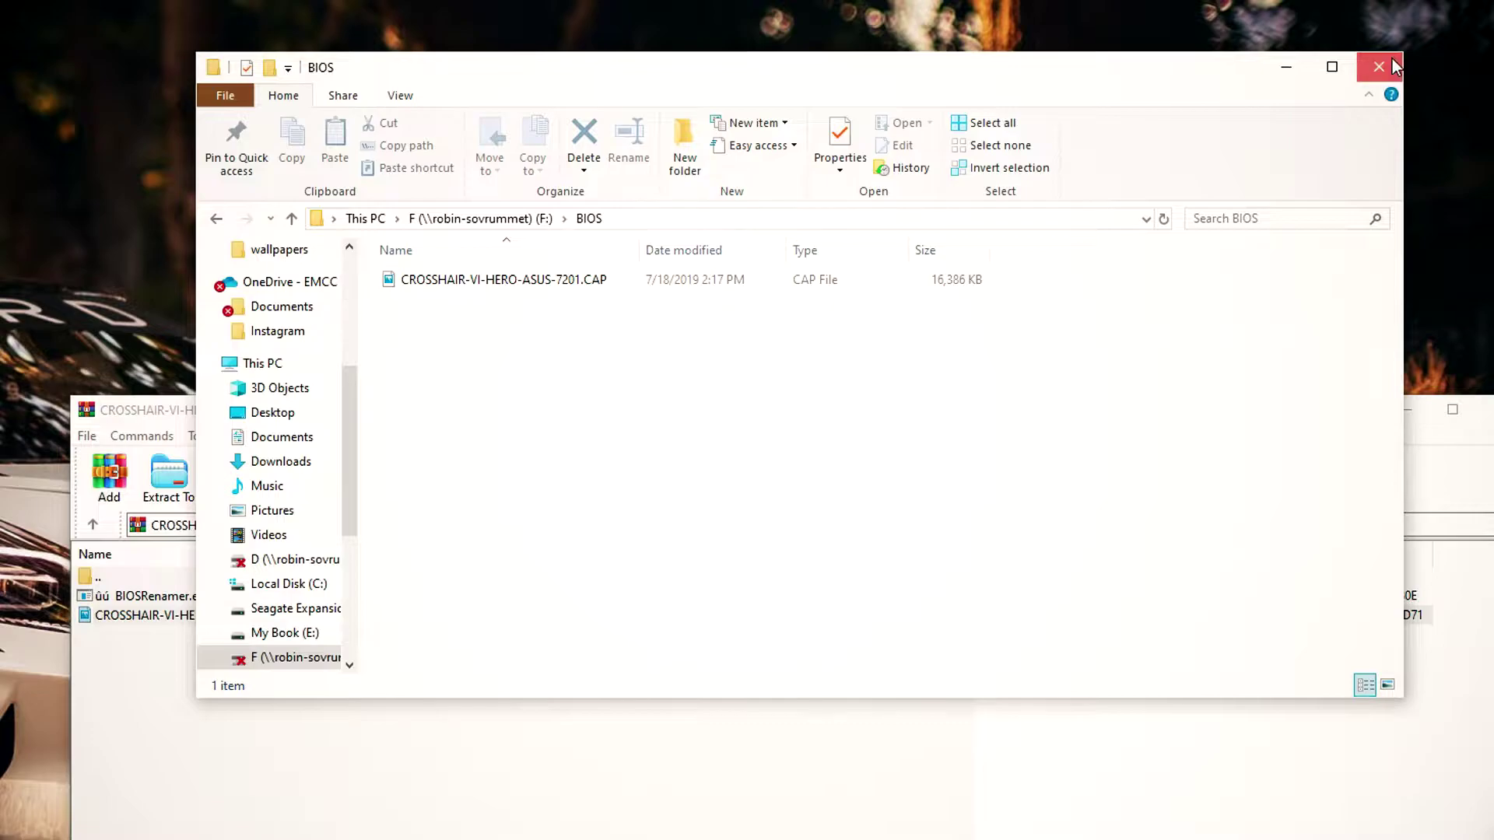
pyautogui.click(1392, 67)
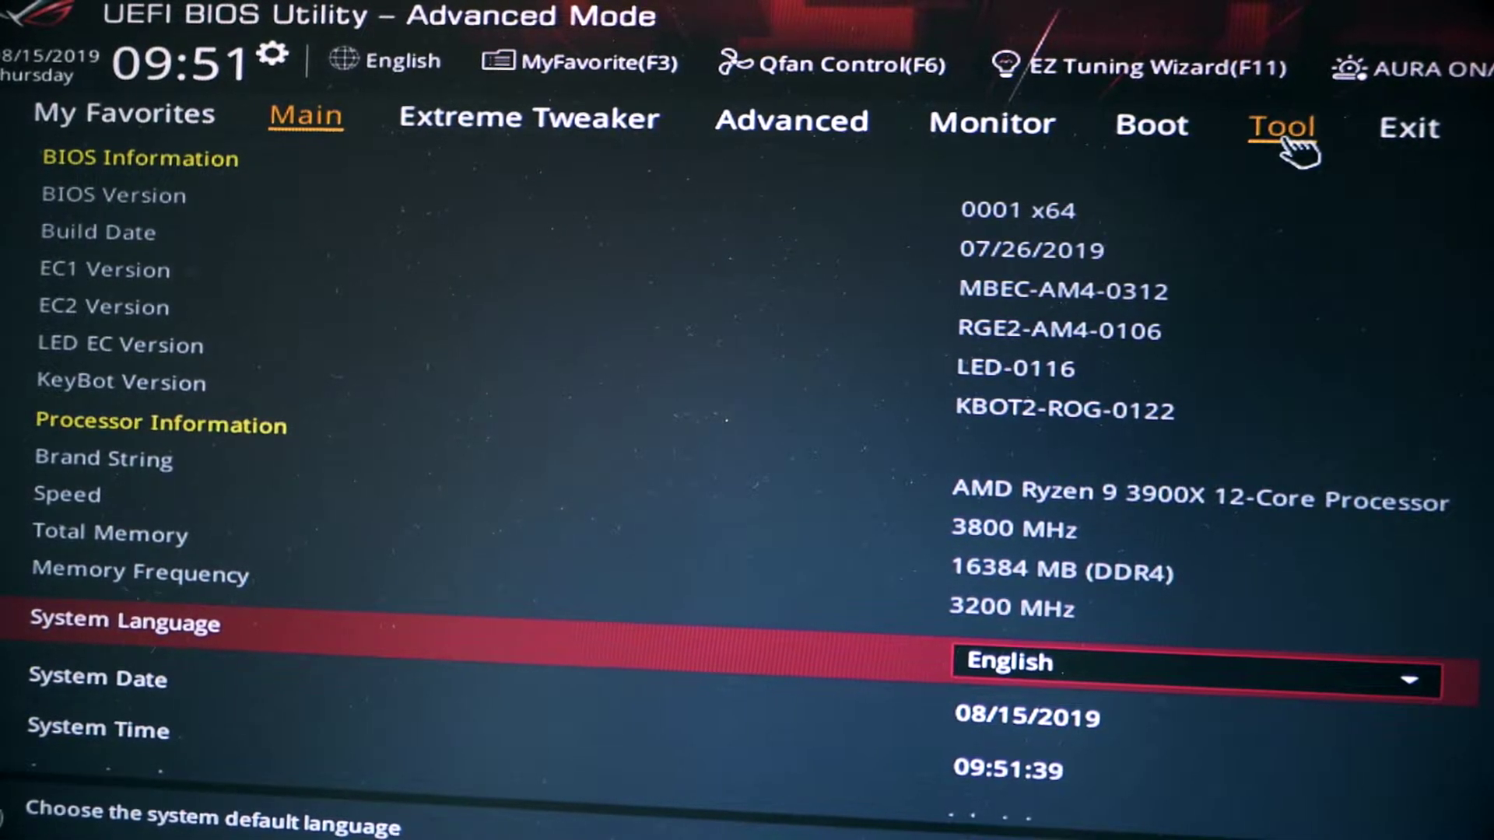
# Step: Start the ASUS EZ Flash 3 Utility in the UEFI BIOS and open the BIOS folder on drive fs1
pyautogui.click(1290, 142)
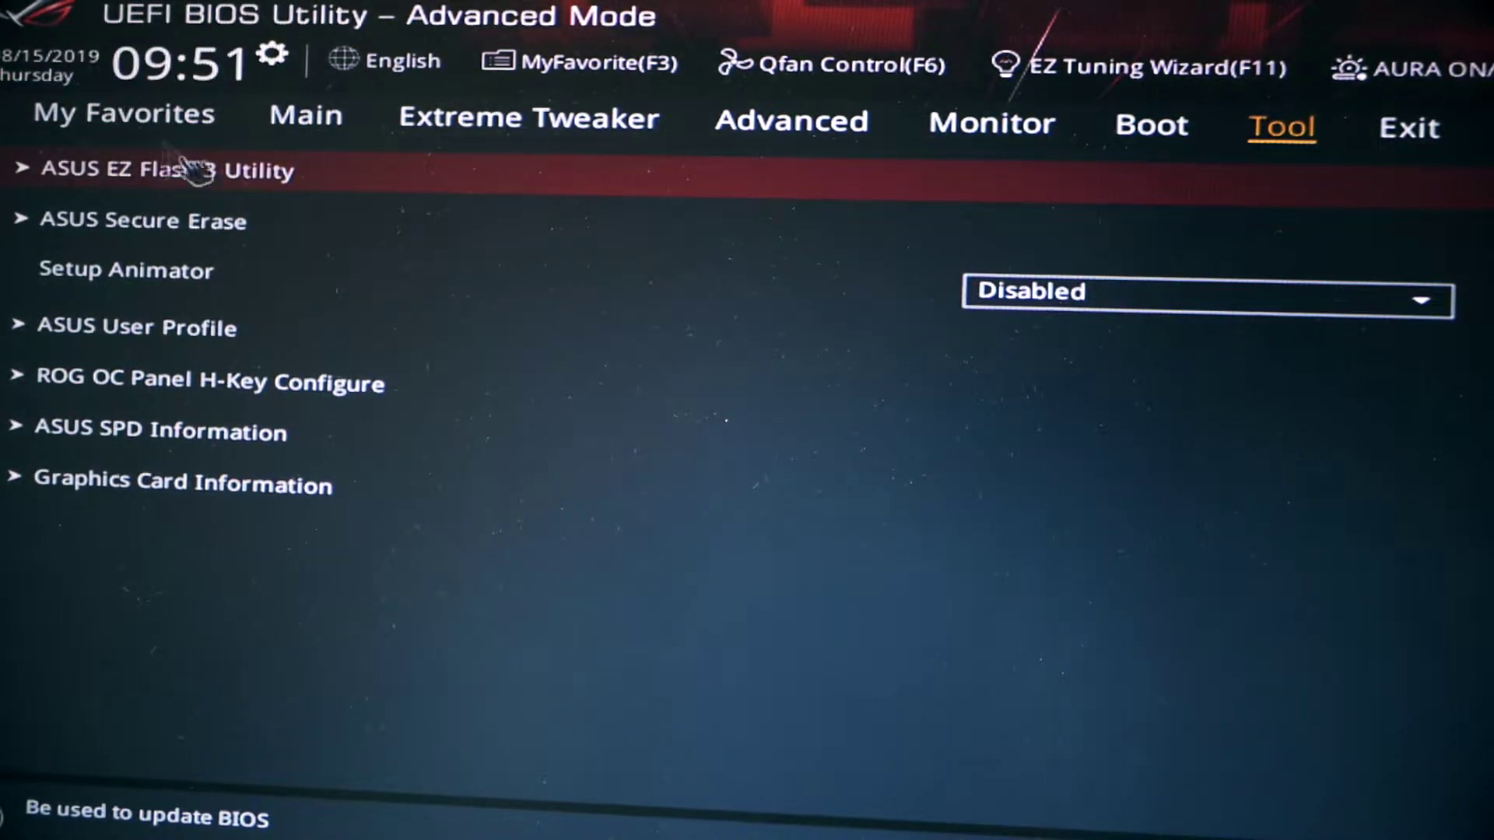
pyautogui.click(269, 183)
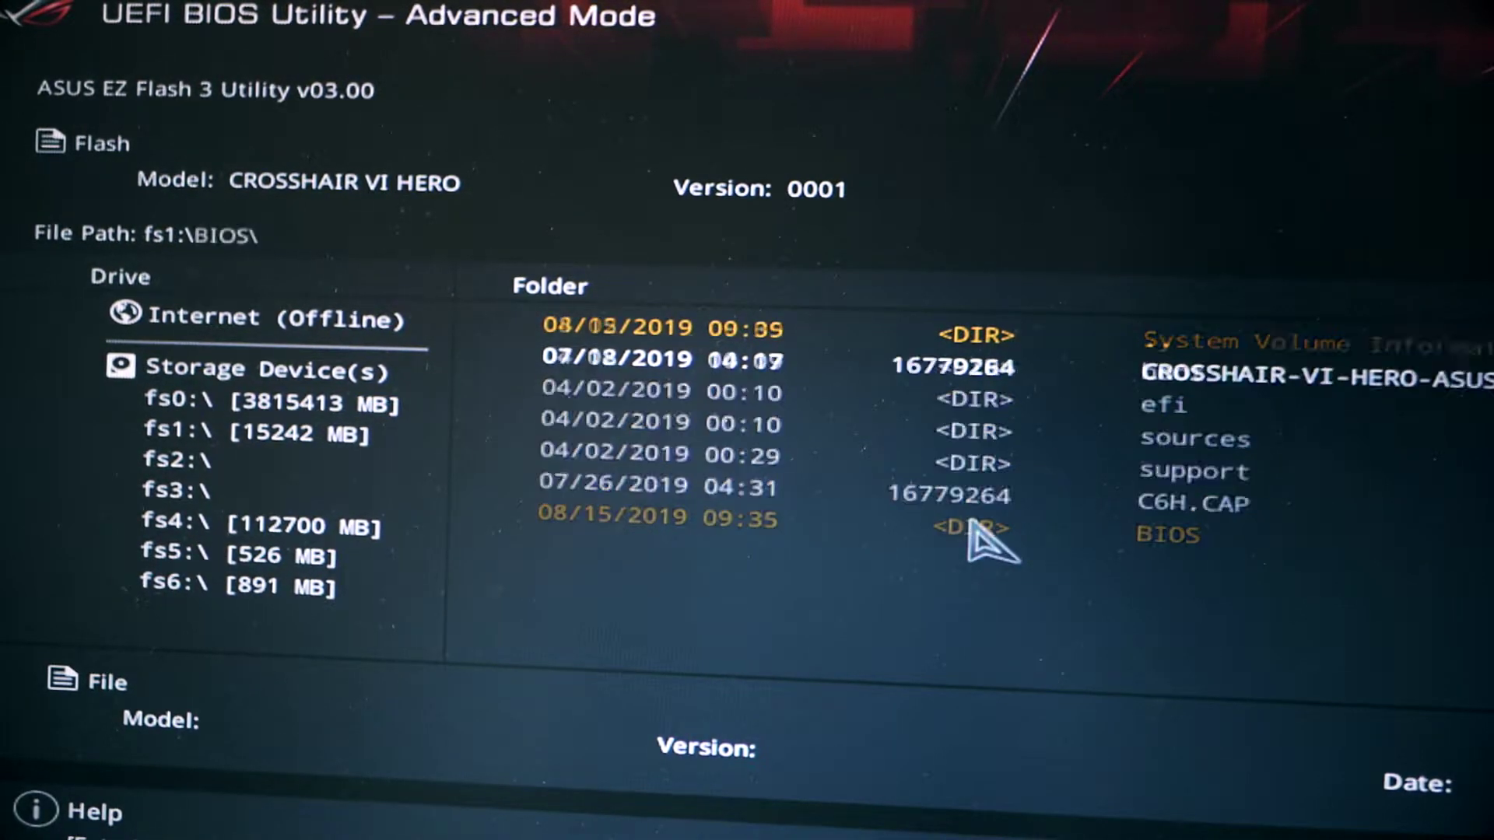
pyautogui.doubleClick(974, 529)
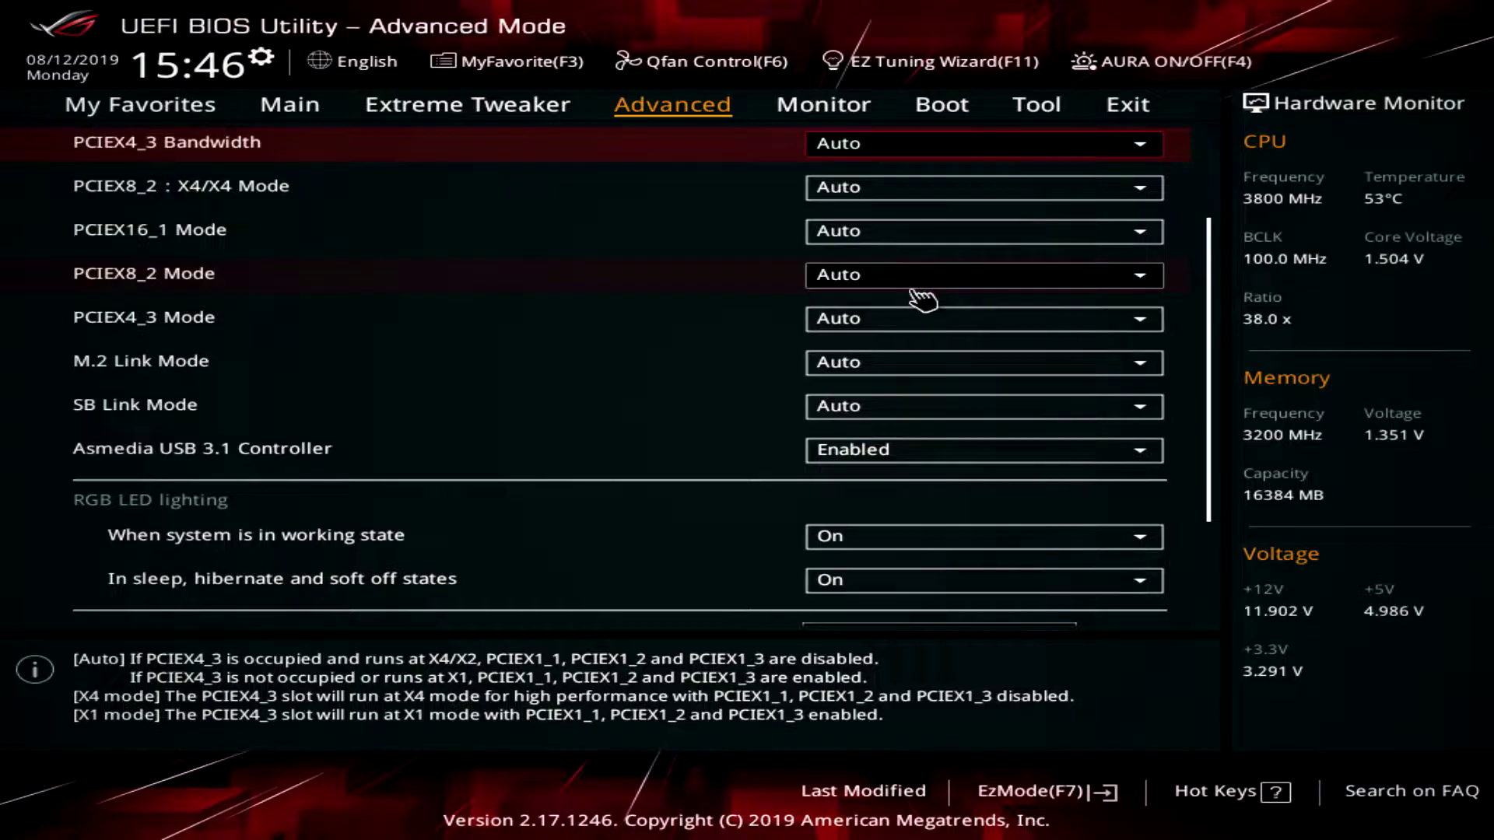
# Step: Set PCIEX8_2 Mode and PCIEX16_1 Mode to GEN 4 and PCIEX4_3 Mode to GEN 3
pyautogui.click(905, 274)
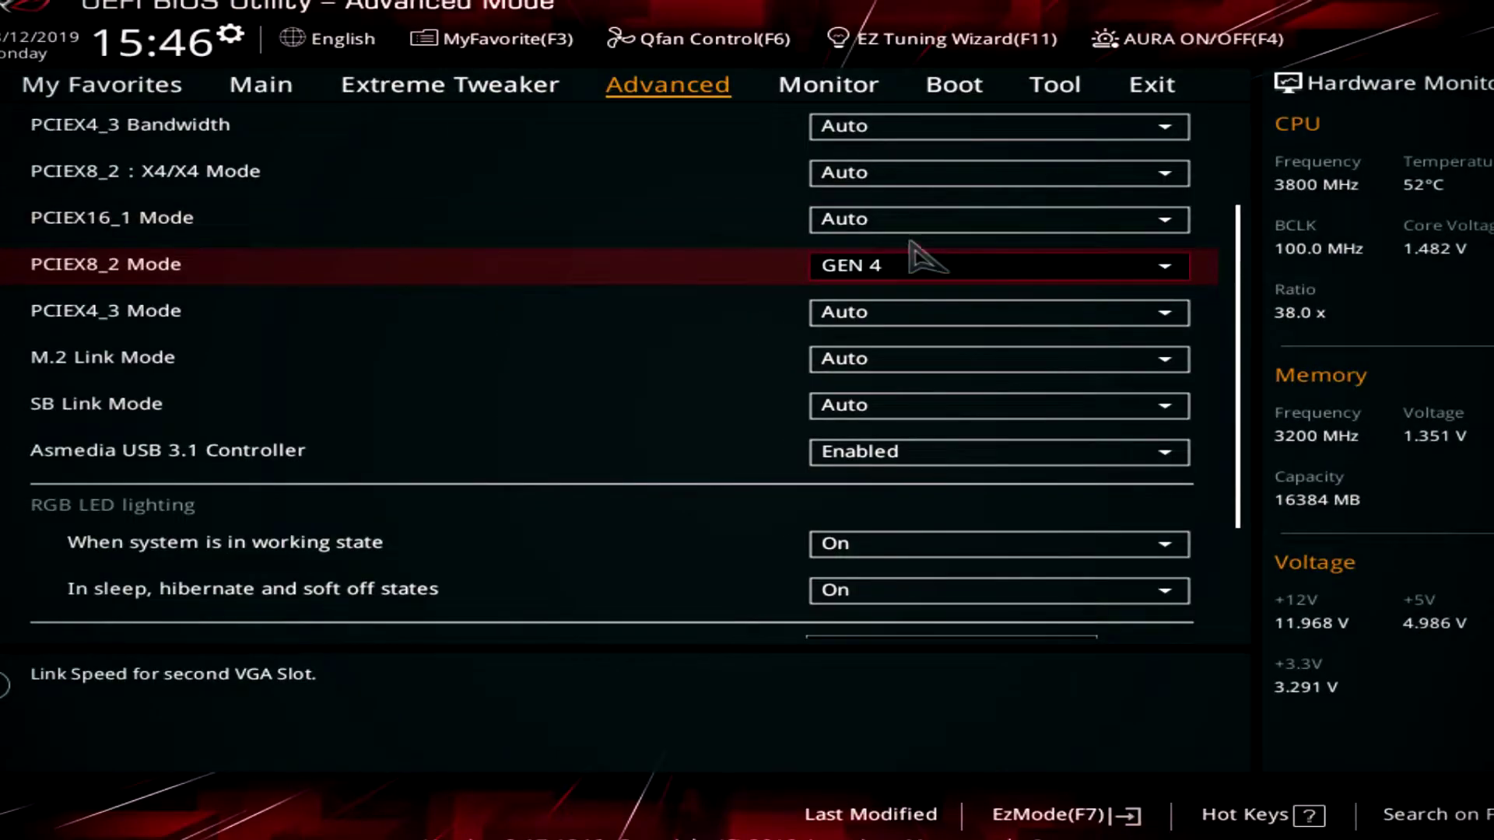
pyautogui.click(912, 228)
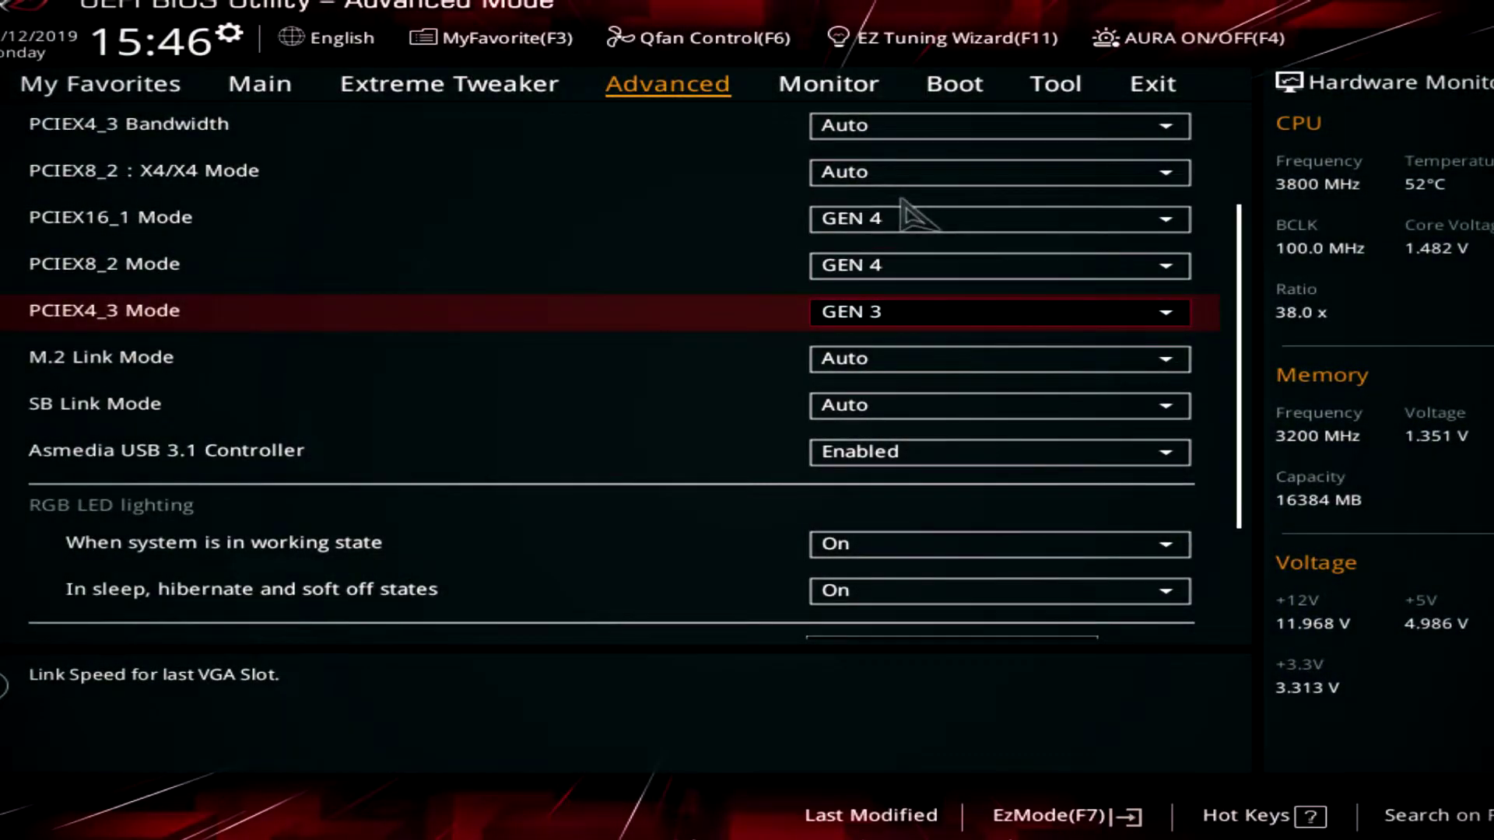
pyautogui.click(946, 185)
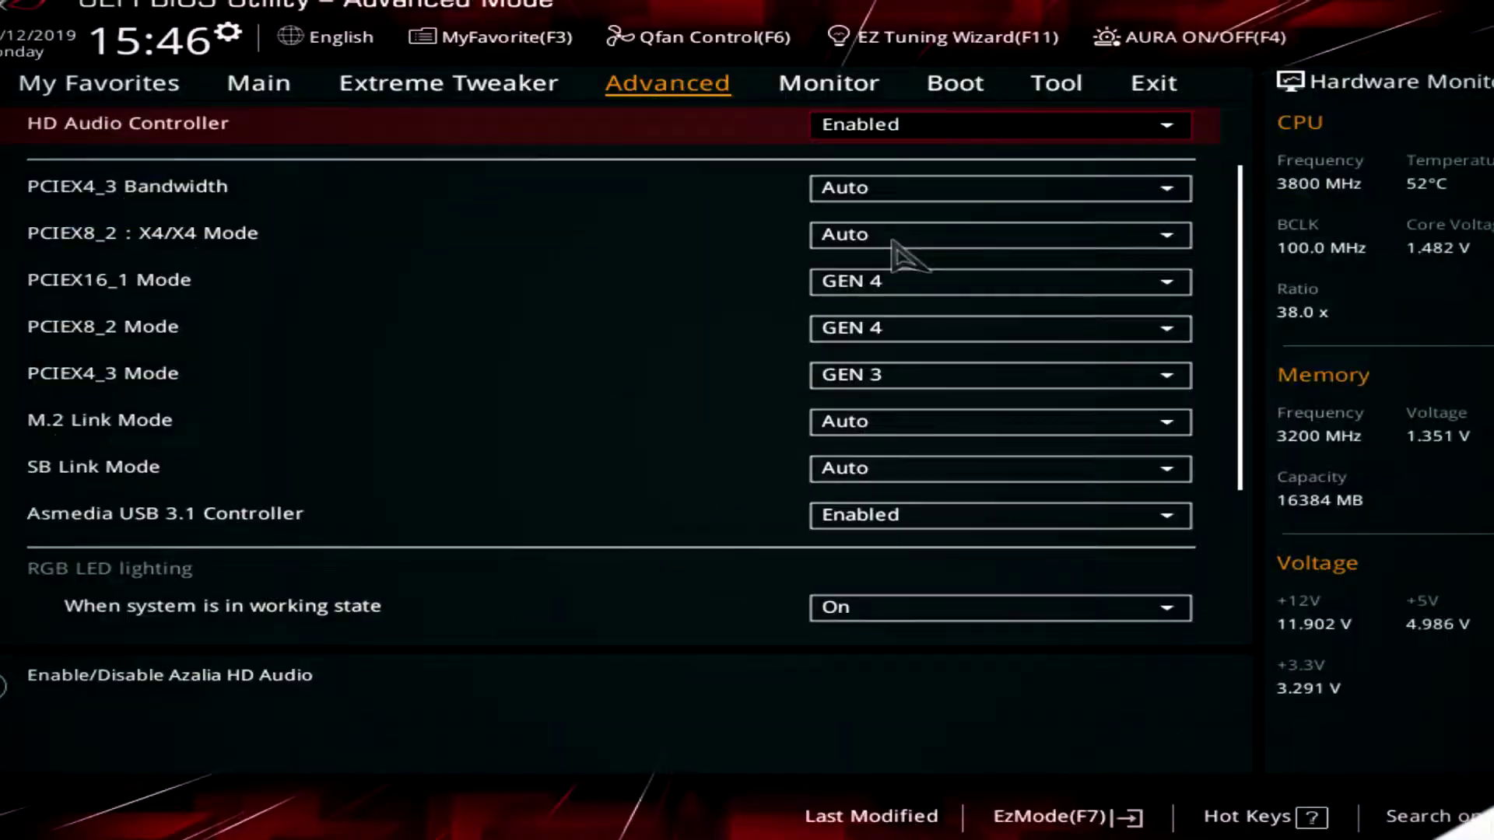
pyautogui.scroll(1, 895, 276)
pyautogui.press('Down')
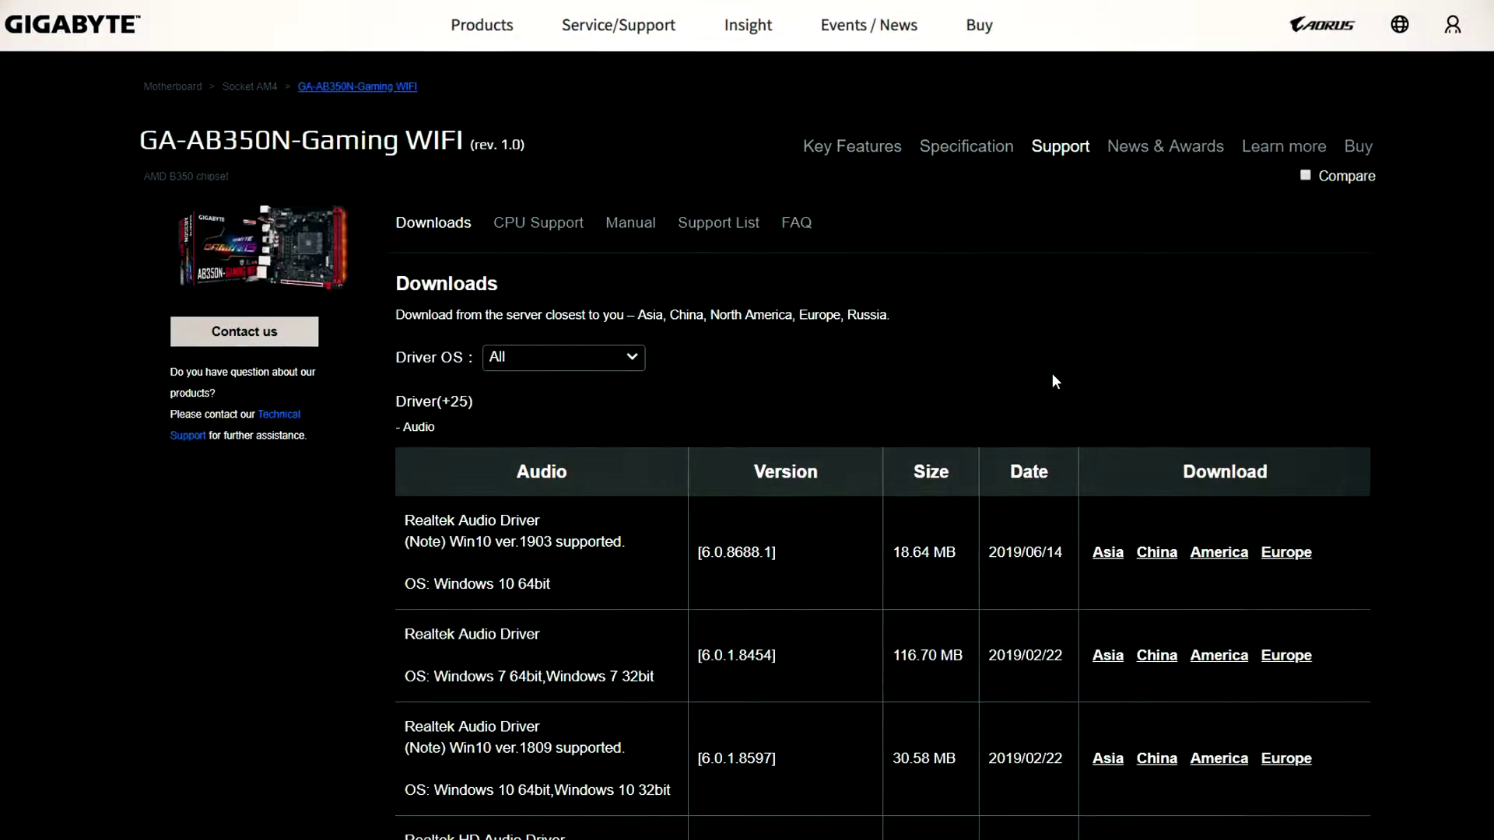
# Step: Filter the GA-AB350N-Gaming WIFI downloads to Windows 10 64bit and expand the BIOS section
pyautogui.click(596, 354)
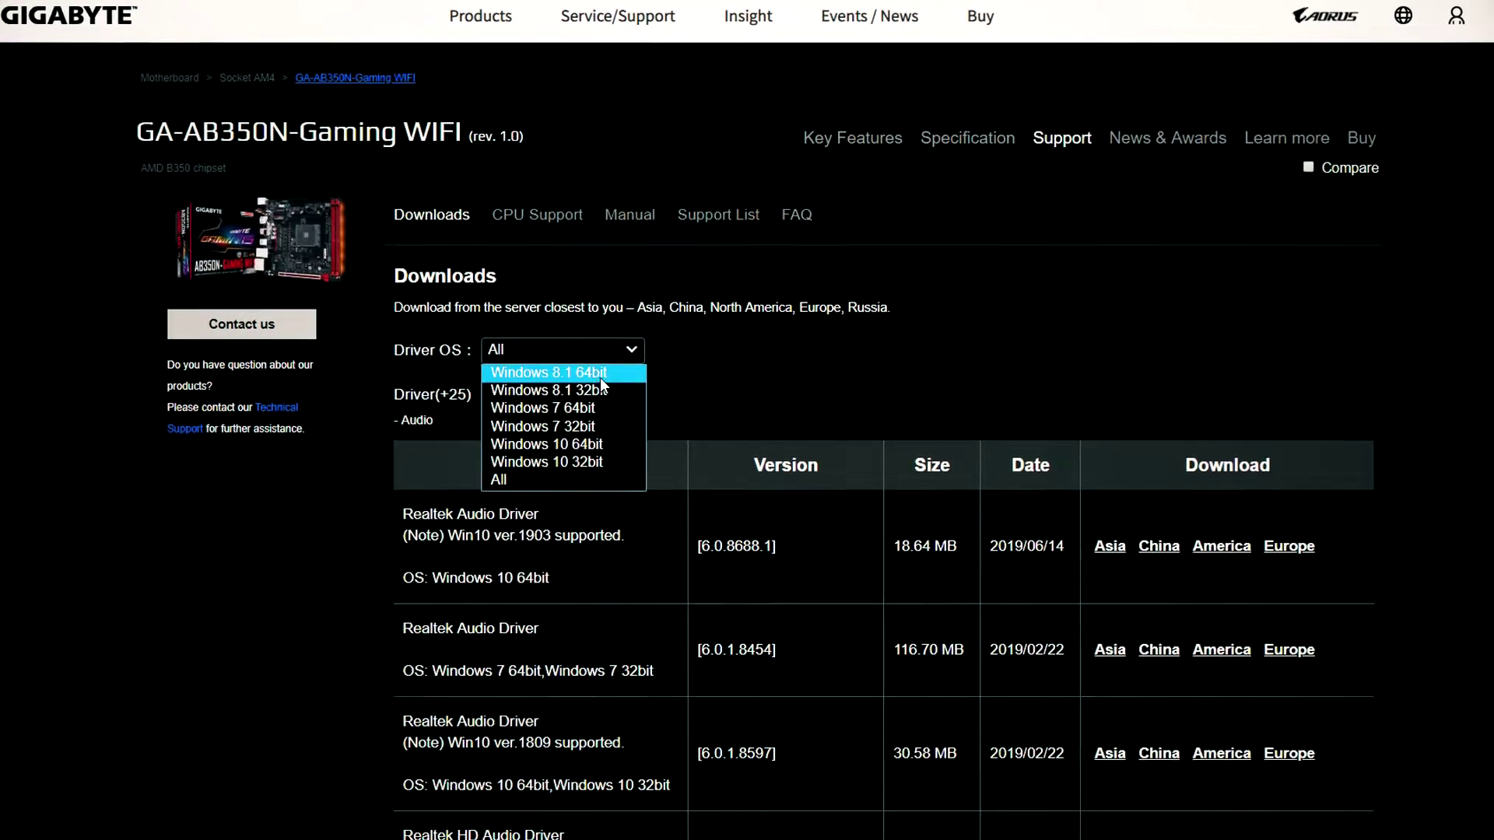
pyautogui.click(579, 440)
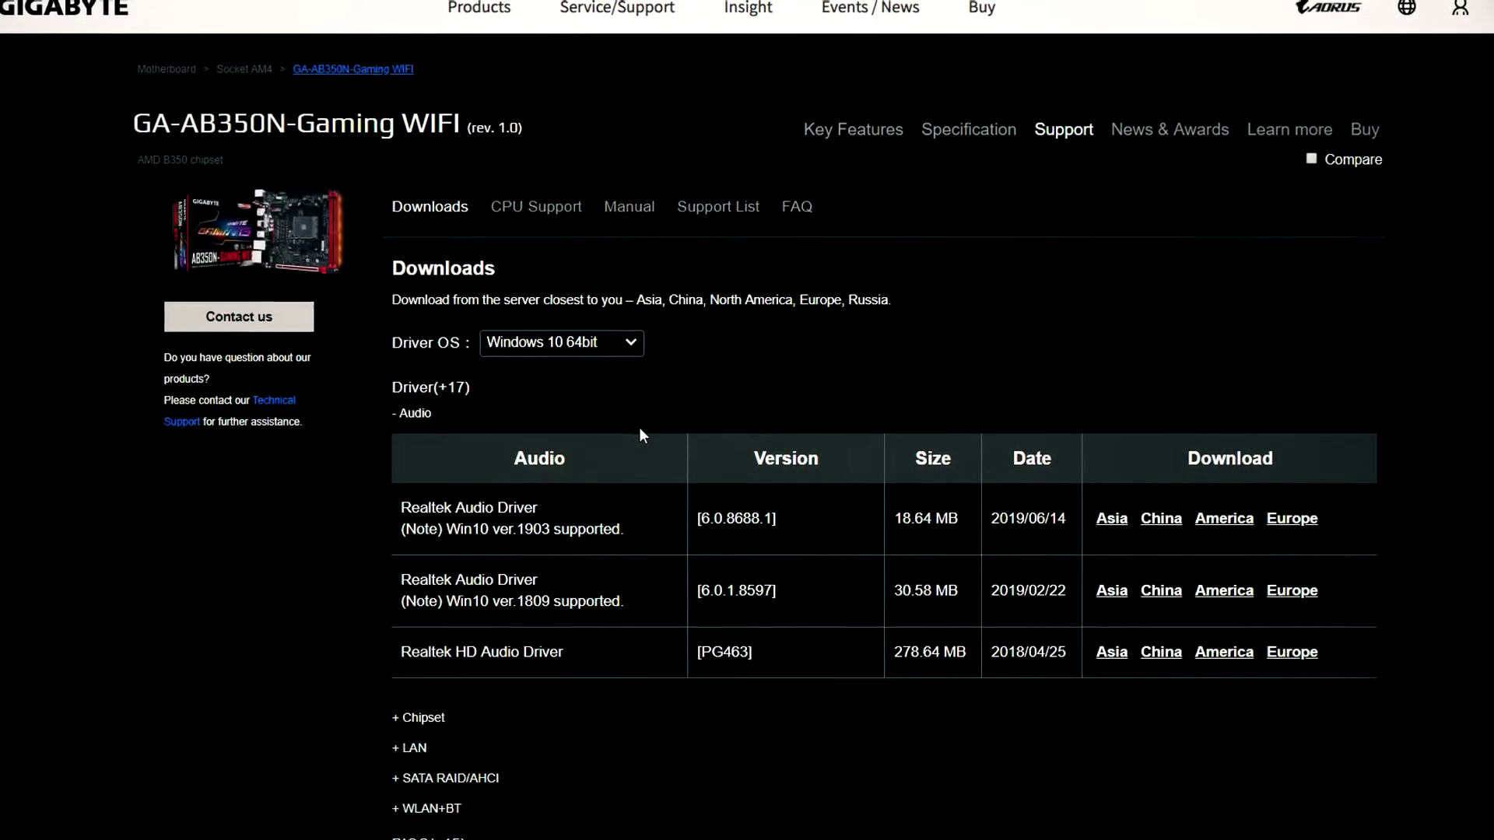
pyautogui.click(427, 834)
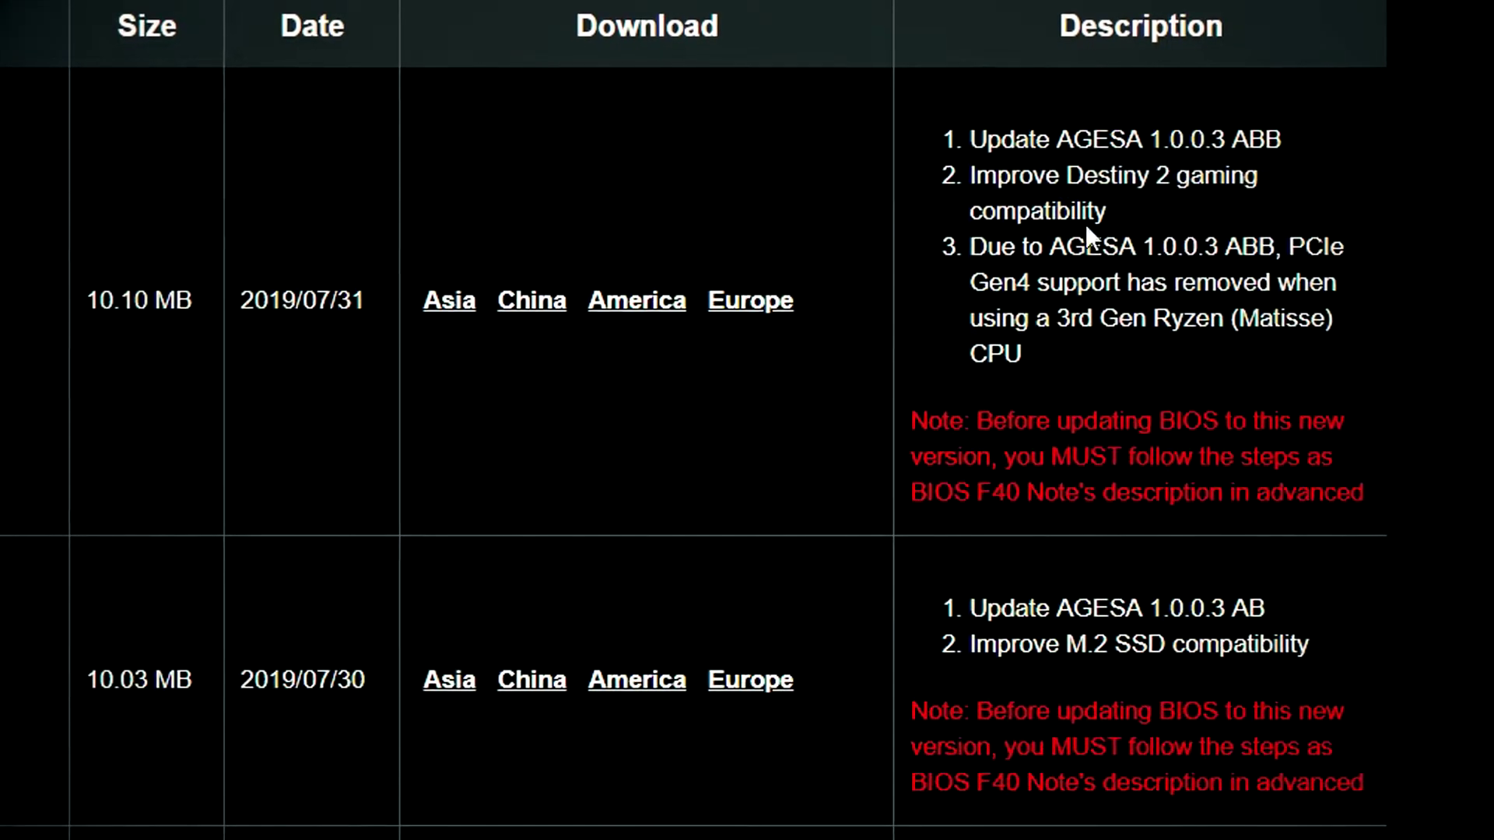
# Step: Compare the AGESA update notes of the 2019/07/31 and 2019/07/30 BIOS releases, highlighting the PCIe Gen4 support note
pyautogui.moveTo(962, 137); pyautogui.dragTo(1293, 132)
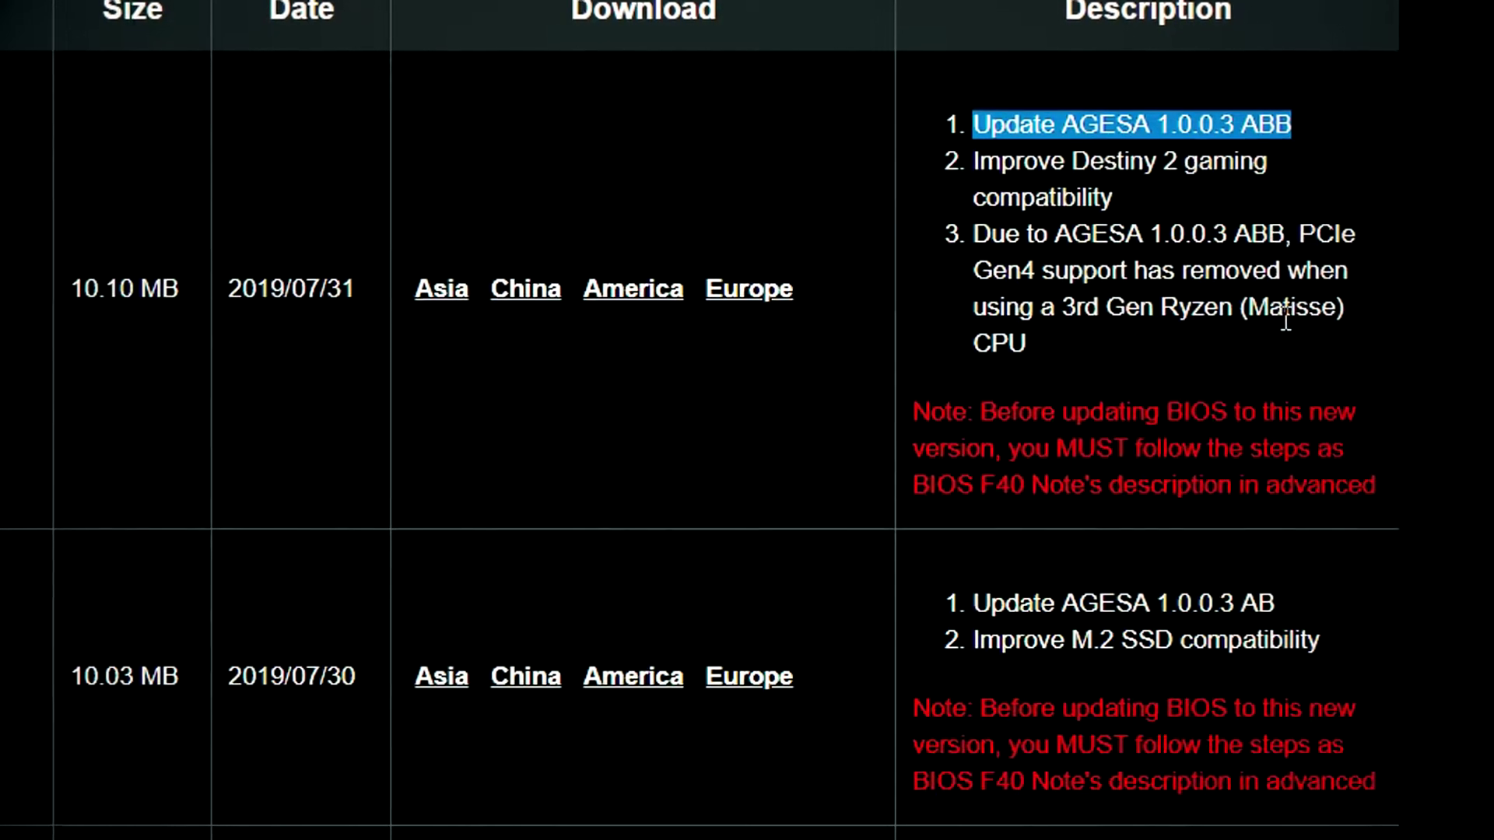
pyautogui.moveTo(1282, 603); pyautogui.dragTo(961, 611)
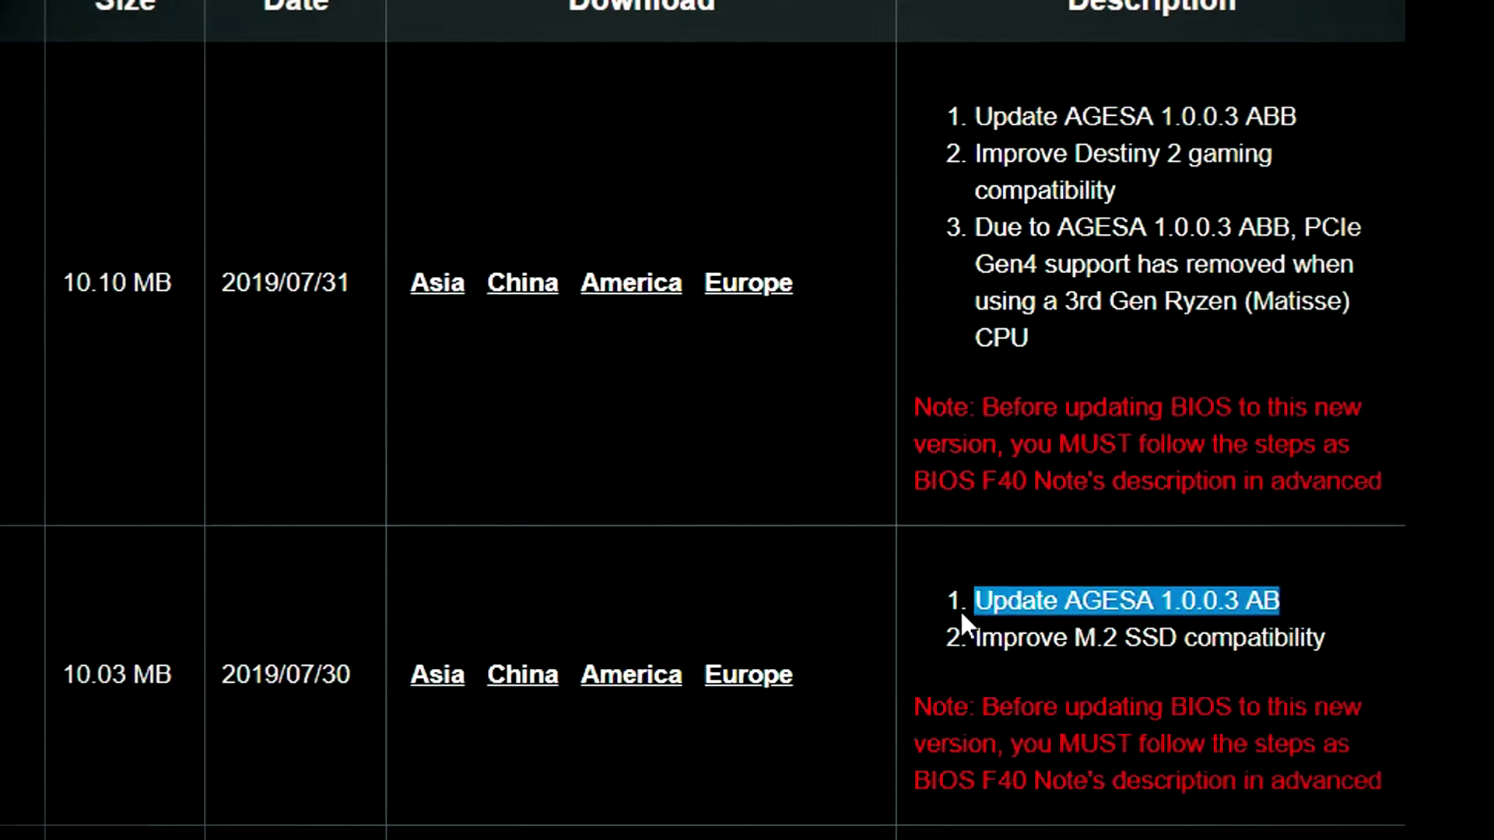
pyautogui.click(961, 692)
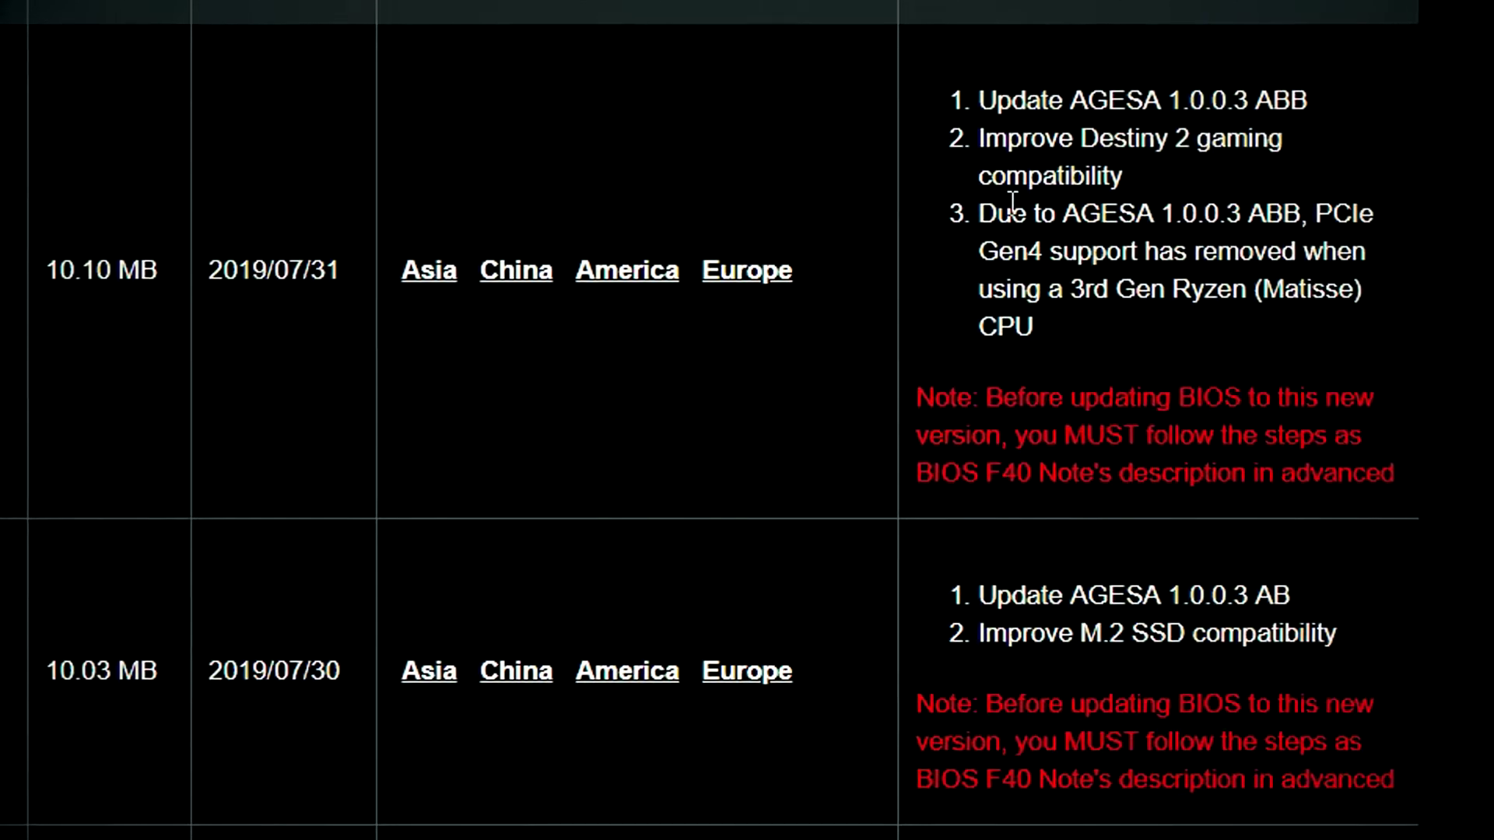
pyautogui.moveTo(999, 216); pyautogui.dragTo(1195, 335)
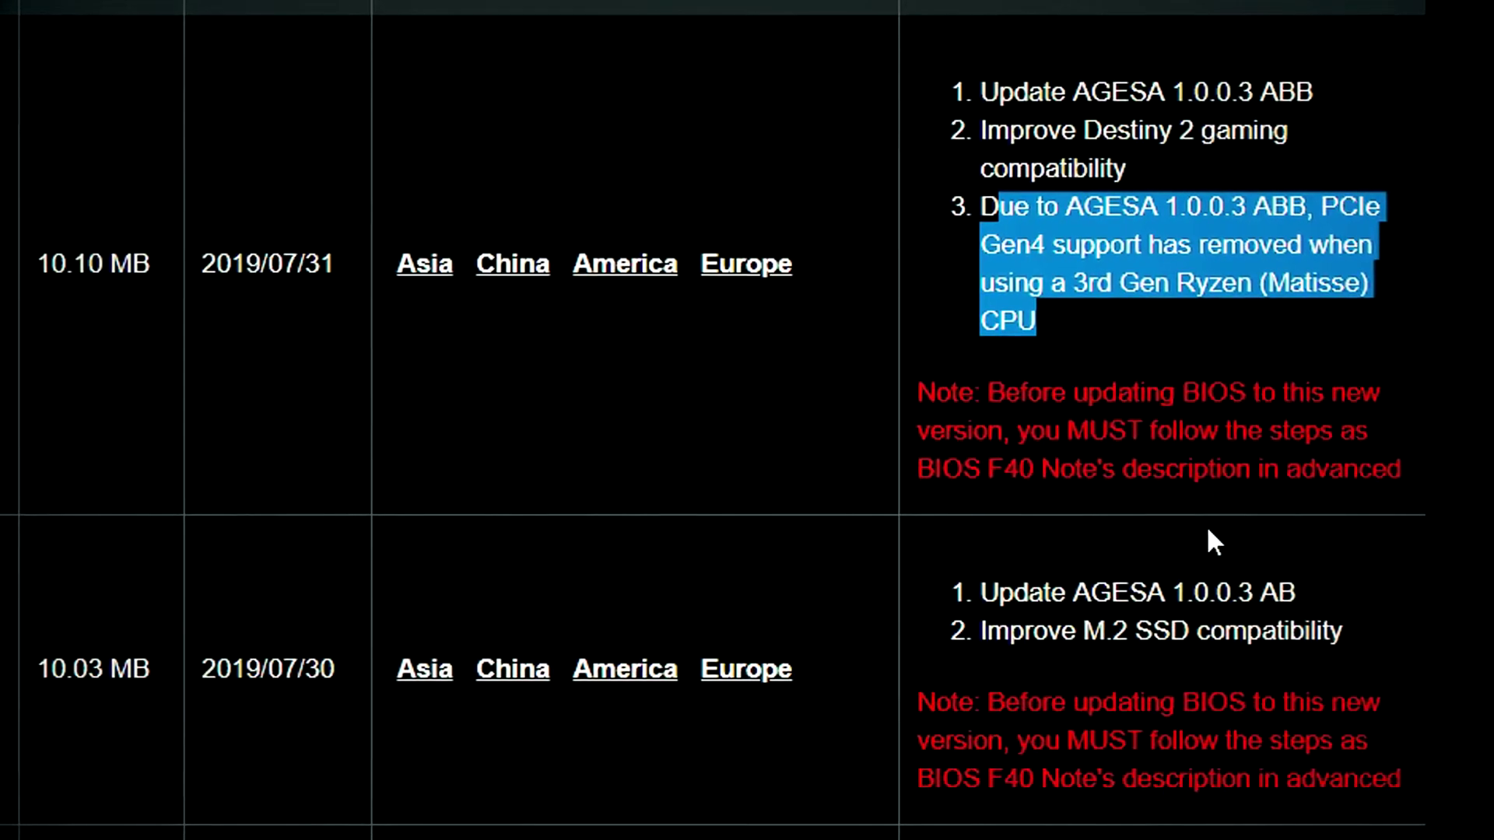